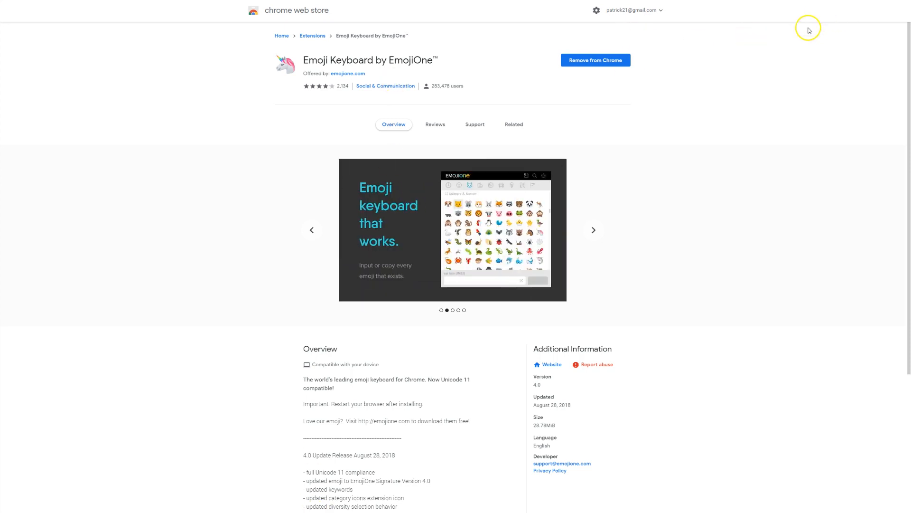
Switch to the Emoji Keyboard window, look over its available emoji and minimize it.
key(alt+Tab)
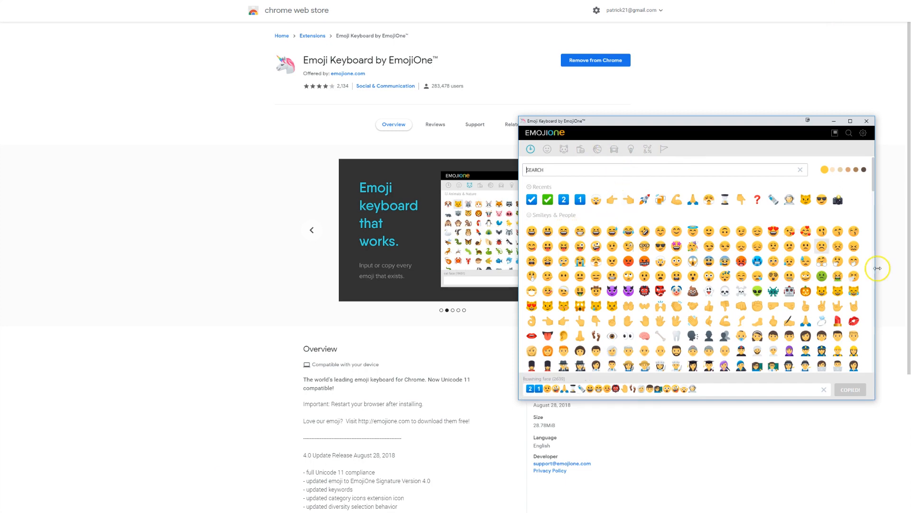
drag(873, 176, 888, 161)
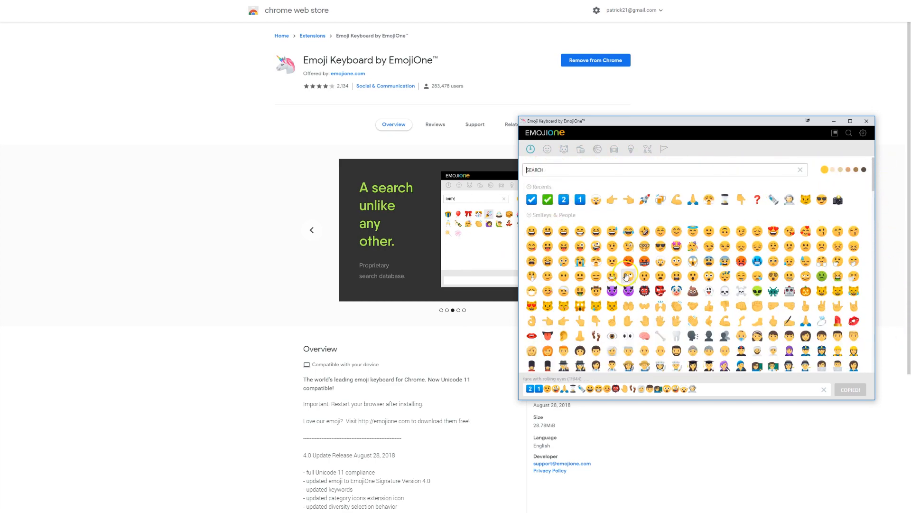
click(835, 122)
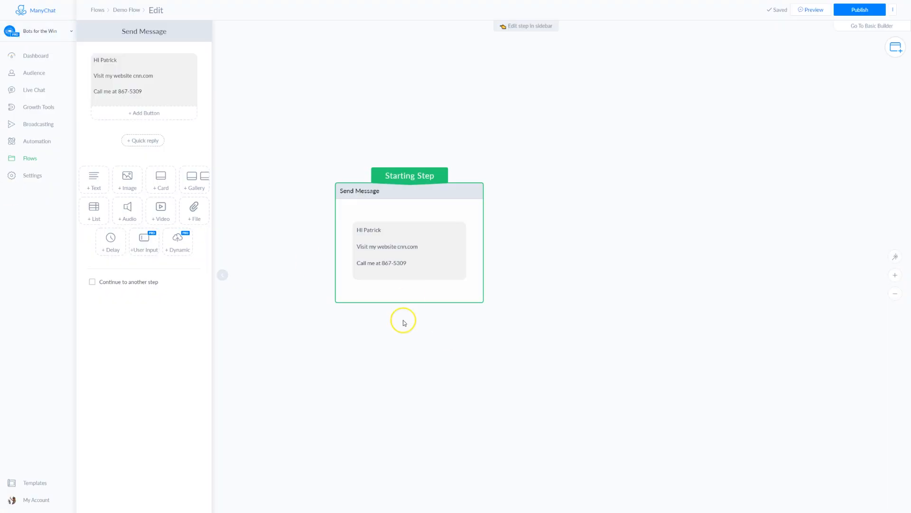
Copy the greeting line of the starting step's message and paste it on a new line after the phone-number line.
click(378, 234)
drag(126, 60, 67, 58)
key(ctrl+c)
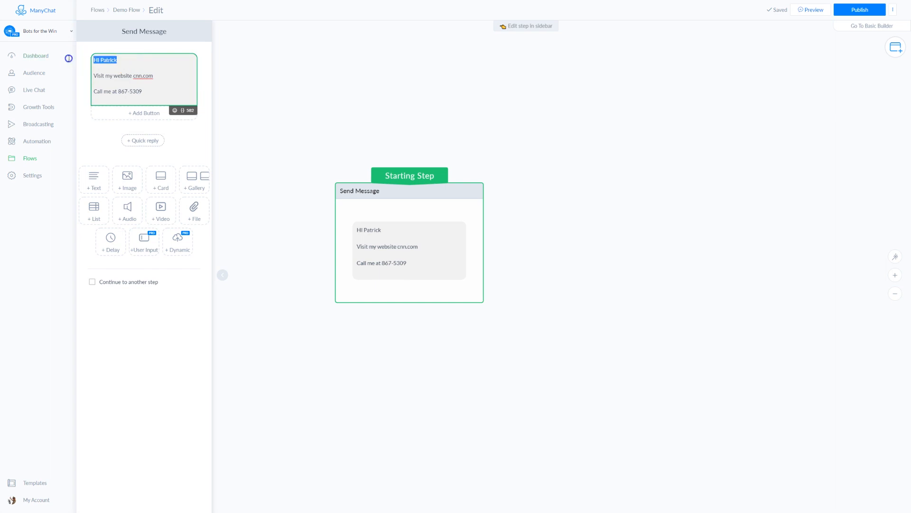
click(171, 93)
key(Return)
key(Return)
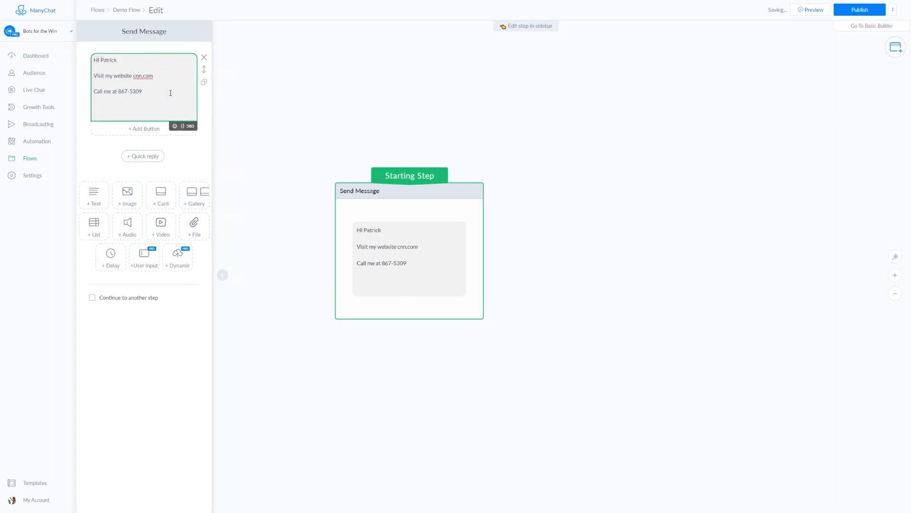
key(ctrl+v)
Delete the pasted greeting and the blank lines above it so the message ends at the phone-number line.
key(shift+Left)
key(shift+Left)
key(shift+Left)
key(shift+Left)
key(shift+Left)
key(shift+Left)
key(shift+Left)
key(shift+Left)
key(shift+Left)
key(shift+Left)
key(BackSpace)
key(BackSpace)
key(BackSpace)
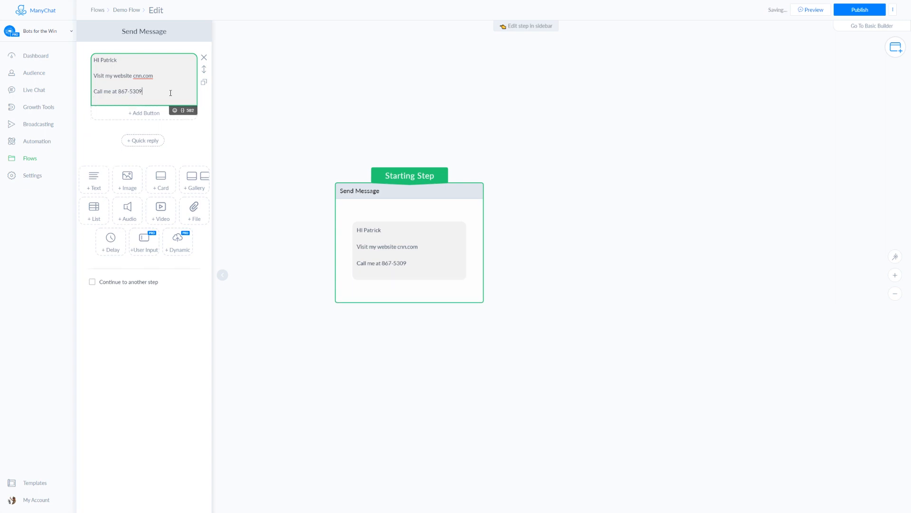
Copy the line "Visit my website cnn.com" and paste it on a new line at the end of the message.
drag(171, 75, 84, 76)
key(ctrl+c)
click(163, 92)
key(Return)
key(ctrl+v)
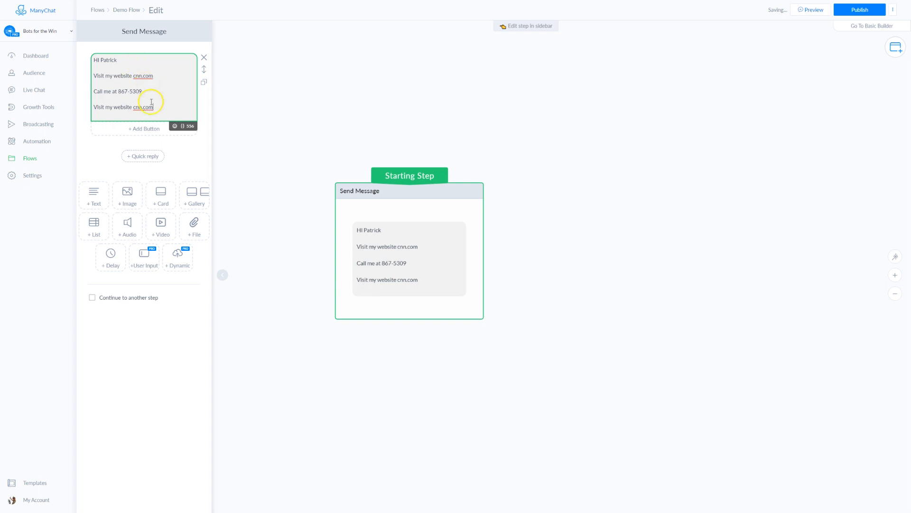
Delete the pasted website line from the end of the message and copy the phone-number line.
drag(163, 108, 72, 108)
key(BackSpace)
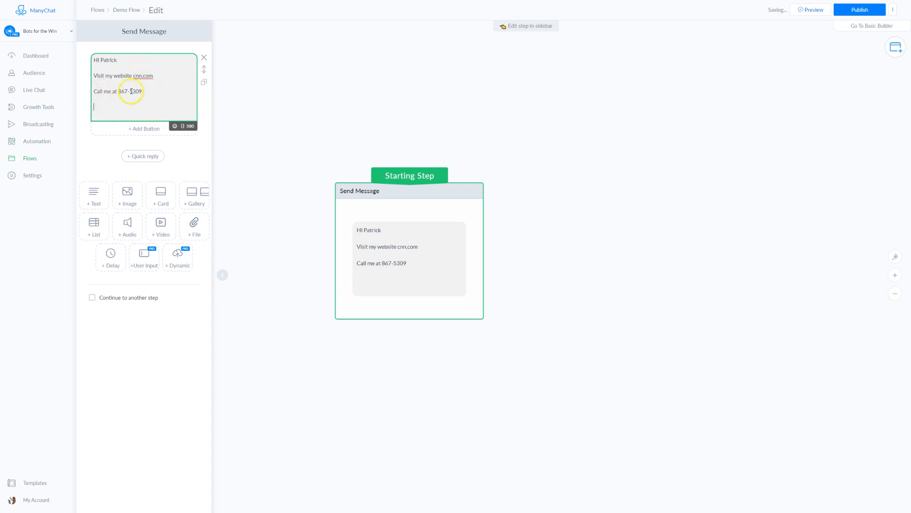
drag(155, 91, 93, 91)
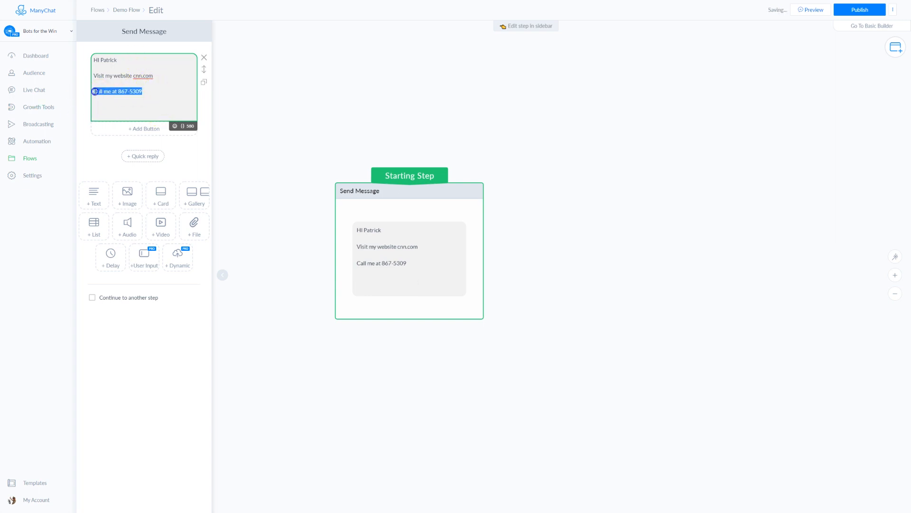
Paste the copied greeting from the Ditto clipboard history on a new line below the phone-number line.
click(154, 92)
key(Return)
key(ctrl+grave)
key(Down)
key(Down)
key(Up)
key(Up)
key(Down)
key(Down)
key(Down)
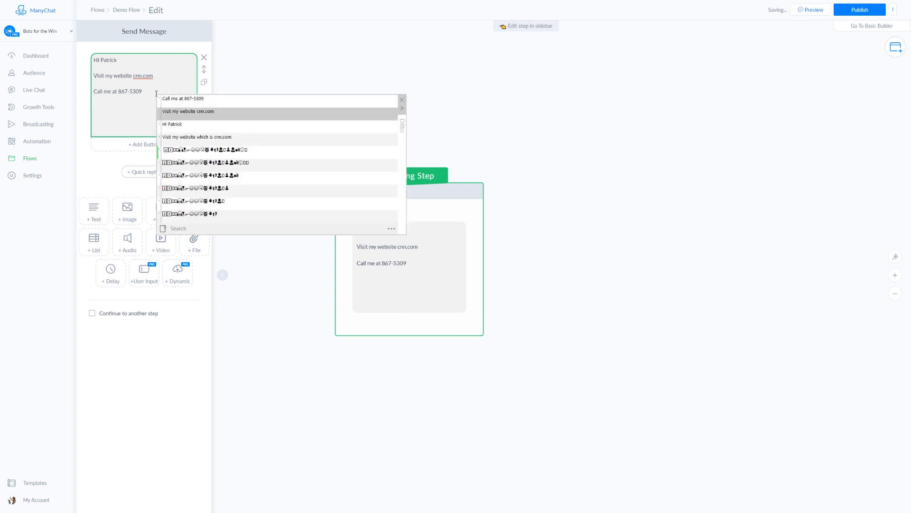
key(Up)
key(Up)
key(Down)
key(Return)
Paste the clips "Visit my website cnn.com" and the phone-number line from the Ditto history below the pasted greeting.
key(ctrl+grave)
key(Down)
key(Down)
key(Return)
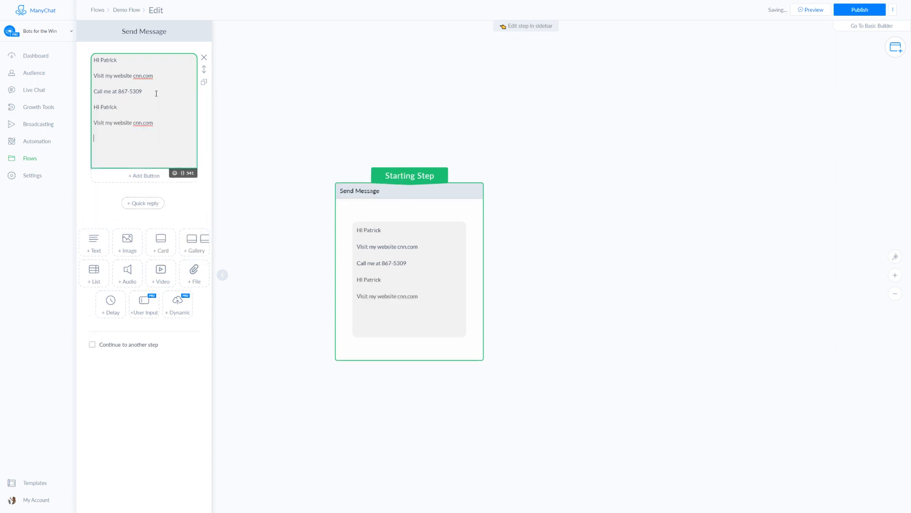
key(ctrl+grave)
key(Down)
key(Down)
key(Return)
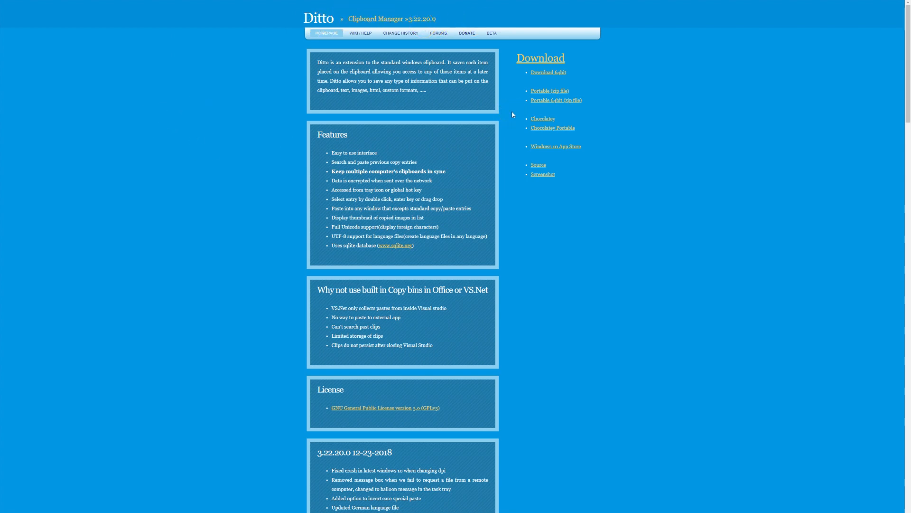
click(337, 71)
click(251, 128)
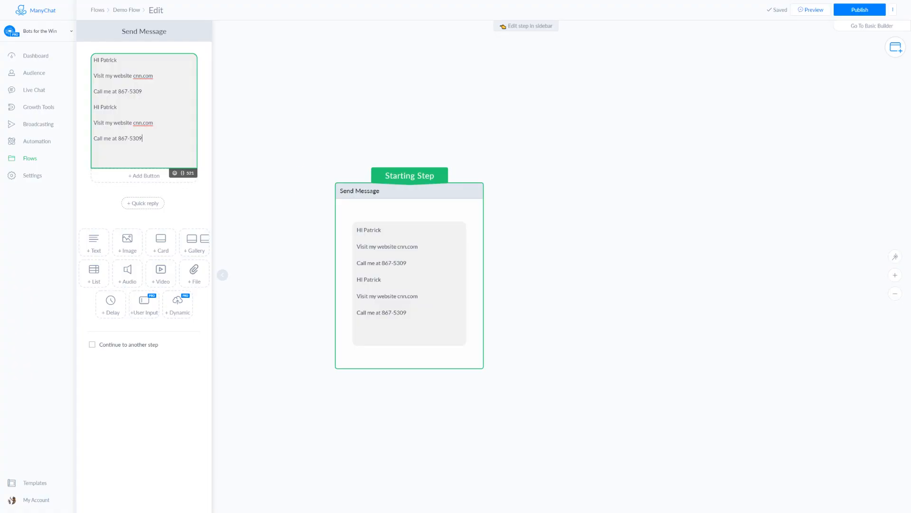
Delete the three pasted lines from the end of the message and leave an empty line after the phone-number line.
click(147, 138)
drag(147, 138, 81, 96)
key(BackSpace)
key(BackSpace)
key(BackSpace)
key(BackSpace)
key(BackSpace)
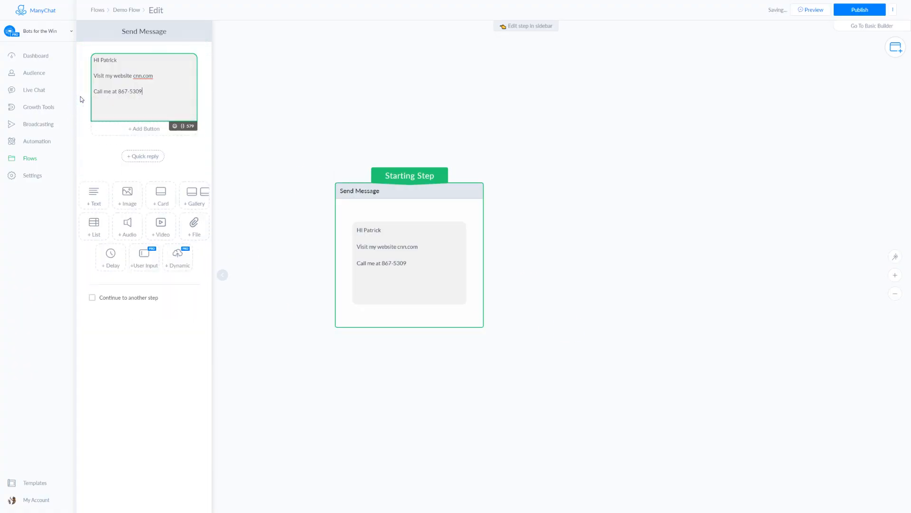
key(Return)
key(Return)
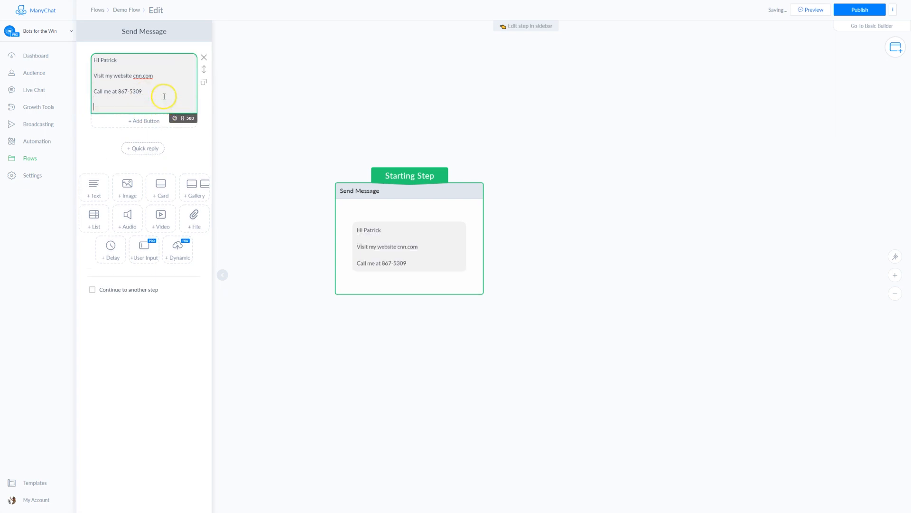
Open the message's built-in emoji picker and browse its smileys and people emoji.
click(175, 119)
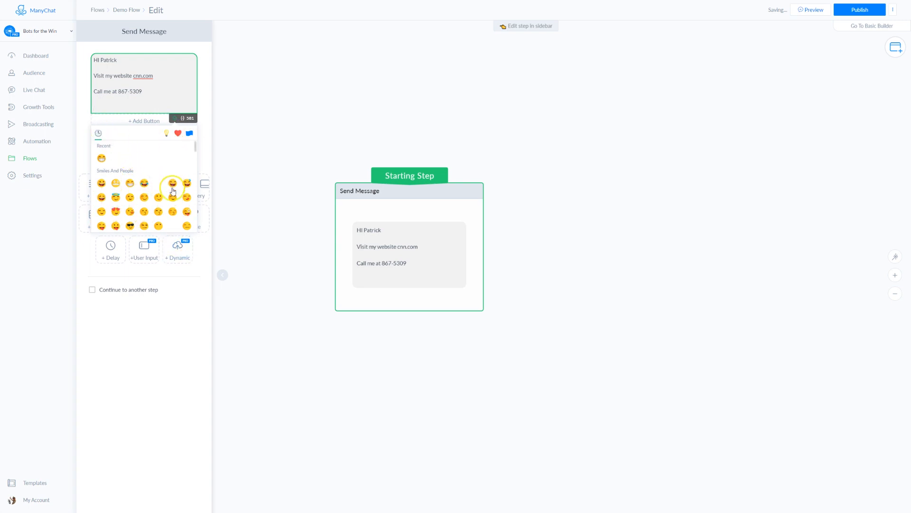
scroll(156, 190, down, 5)
scroll(151, 200, up, 5)
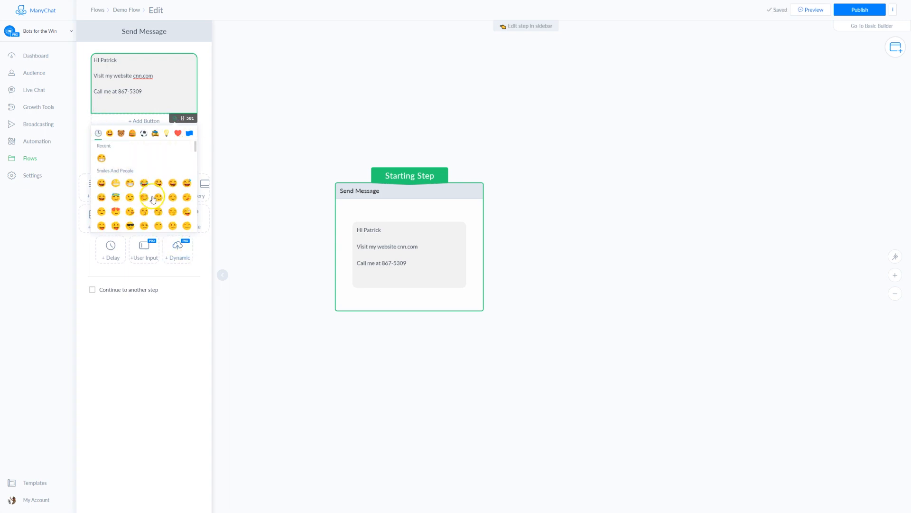
scroll(140, 216, down, 3)
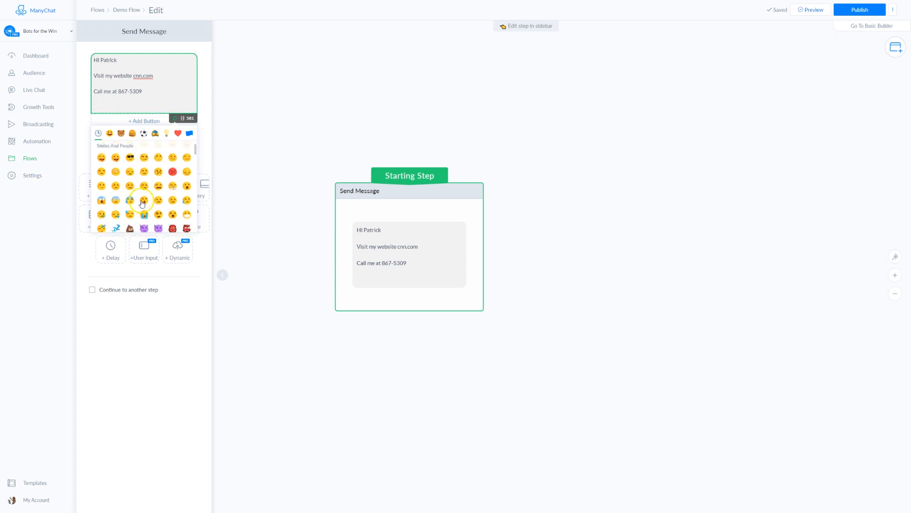
scroll(144, 212, up, 2)
scroll(142, 176, down, 4)
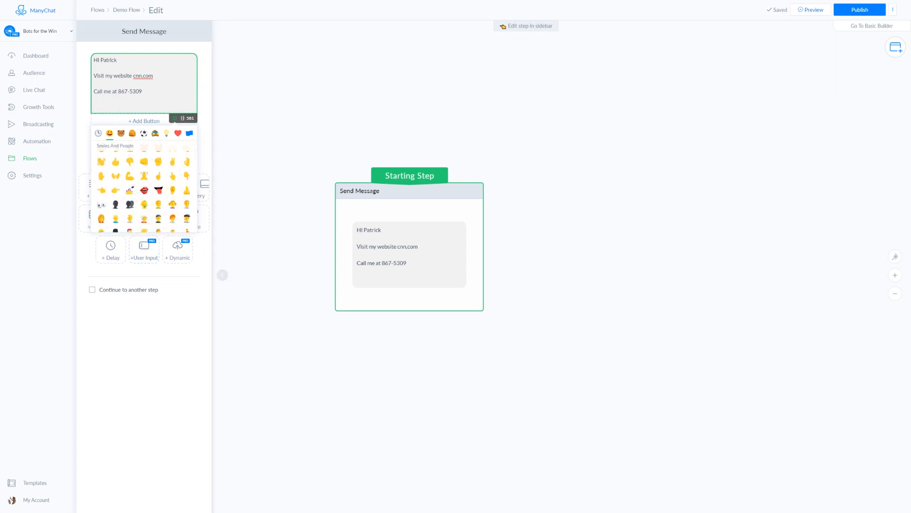
Switch to the Emoji Keyboard, search for "pray" and add the folded hands emoji to the collected emoji.
key(alt+Tab)
click(544, 166)
text(pray)
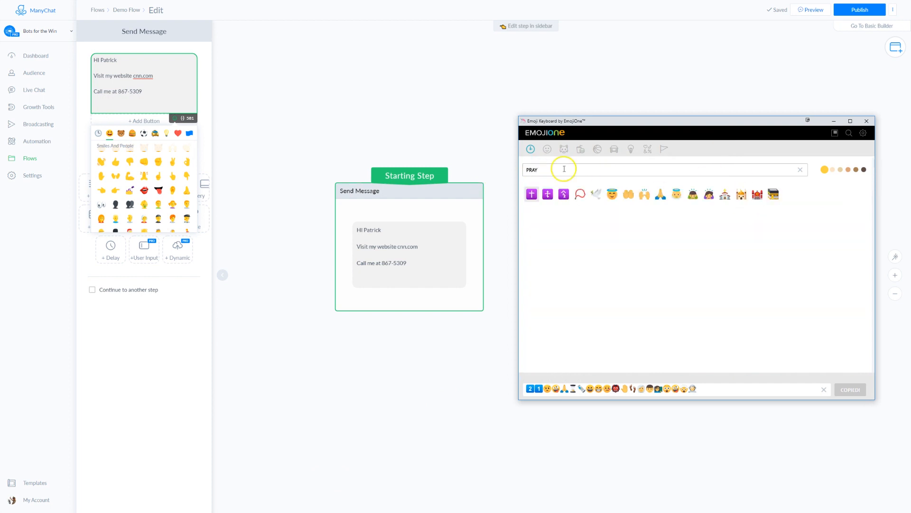
click(660, 195)
Paste the collected emoji after the phone number in the message and delete all of them except the last folded hands.
click(172, 82)
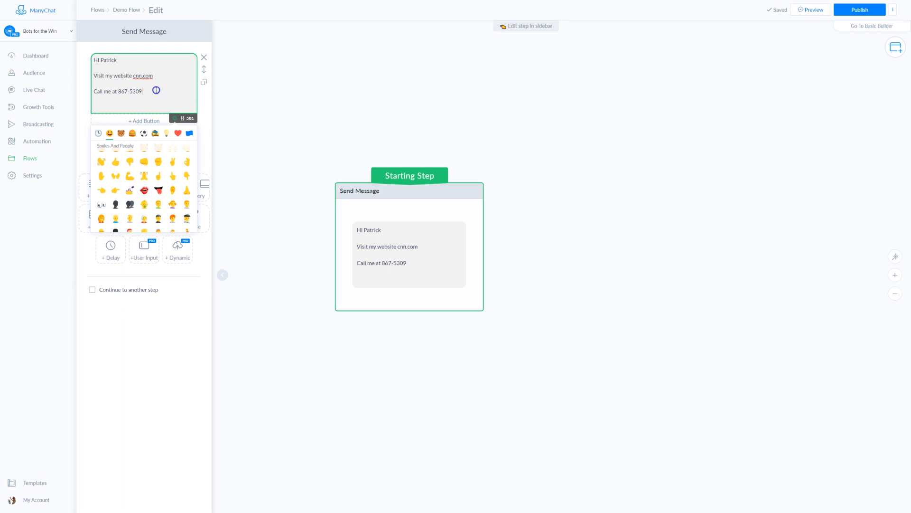
key(ctrl+v)
drag(143, 91, 184, 102)
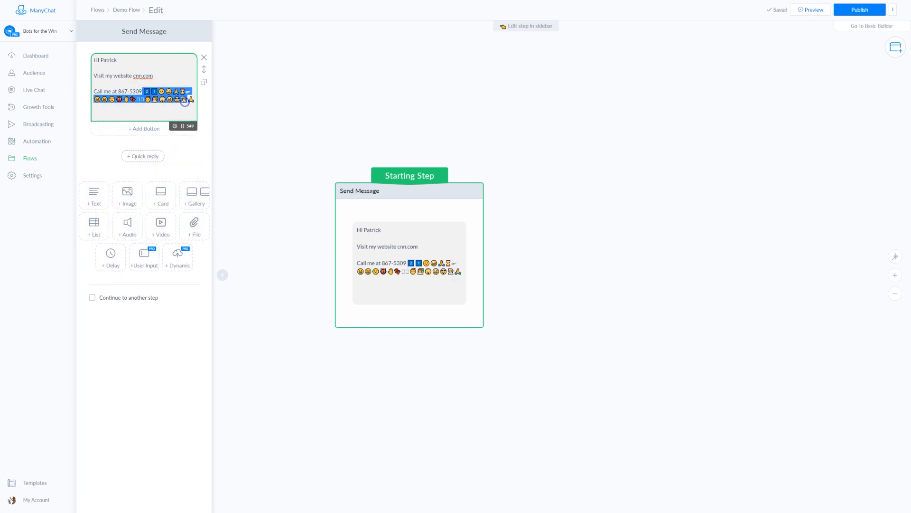
key(BackSpace)
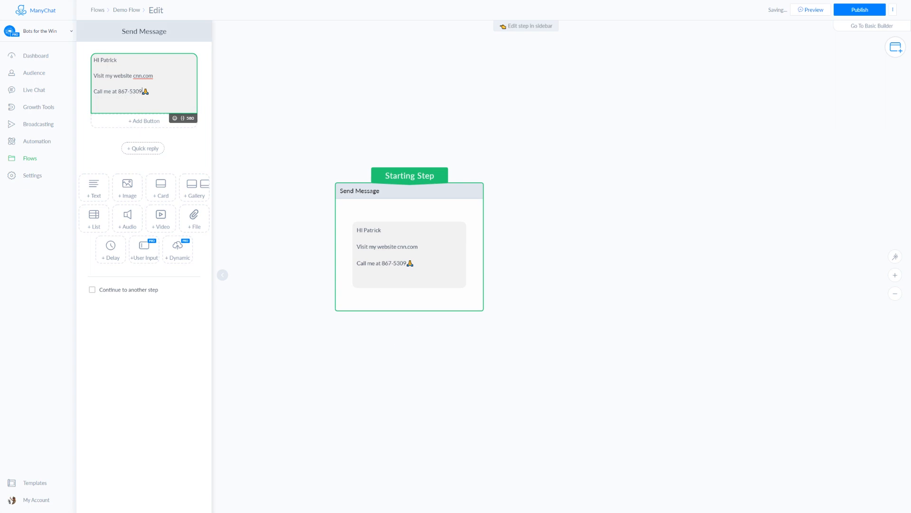
Switch back to the Emoji Keyboard and clear both its collected emoji and its search text.
key(alt+Tab)
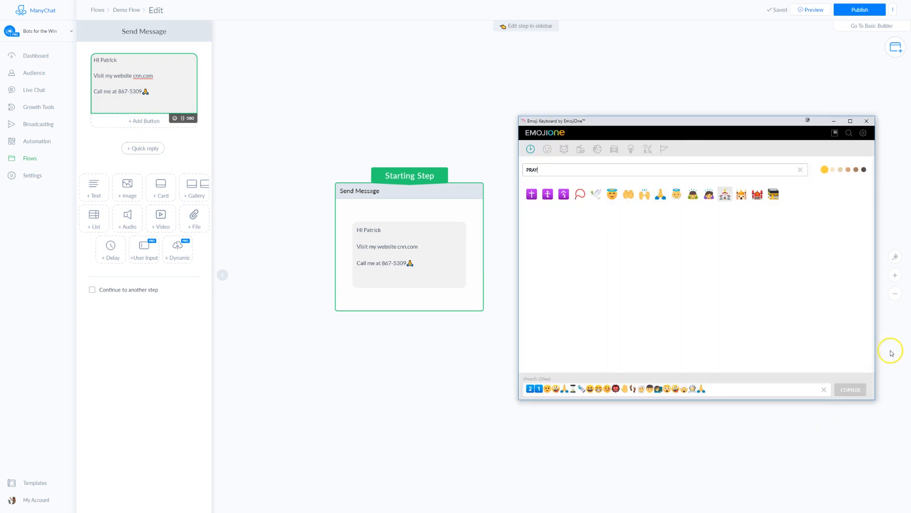
click(823, 389)
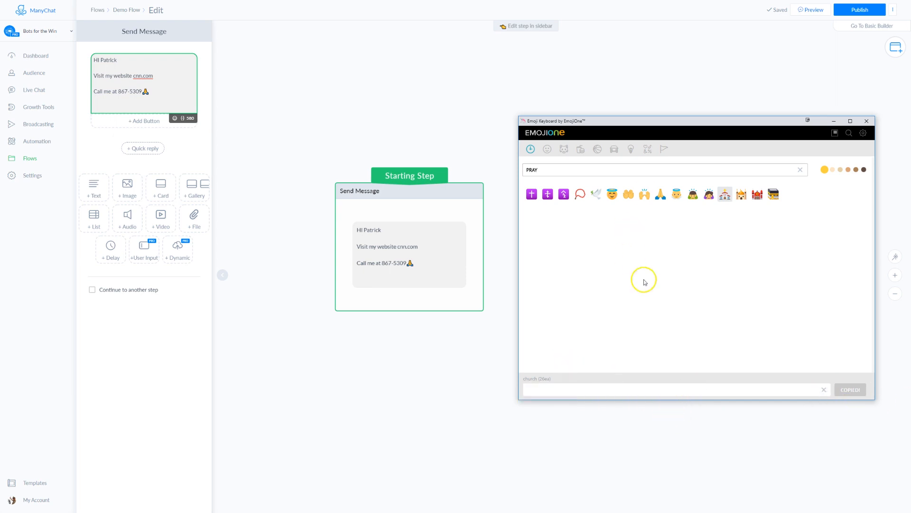
click(800, 170)
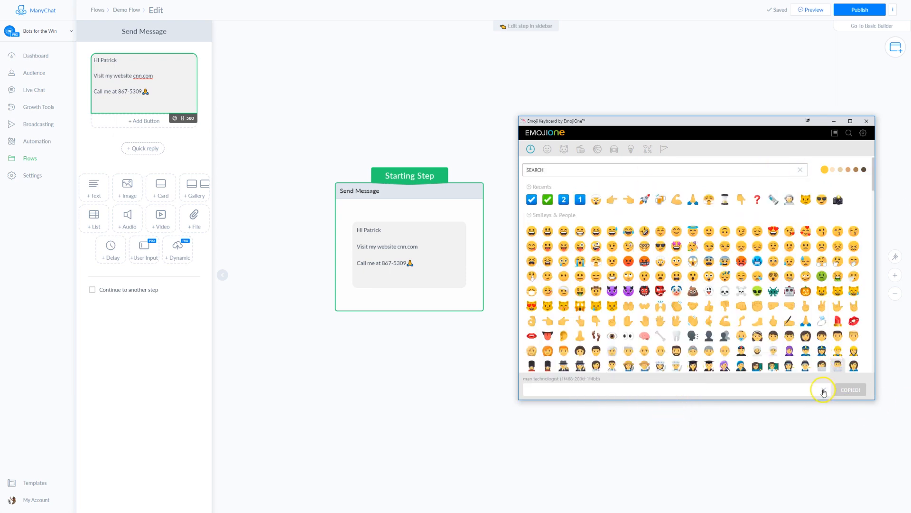
Collect the keycap 1, clinking beer mugs and rocket emoji and paste them after the folded hands in the message.
click(580, 200)
click(659, 200)
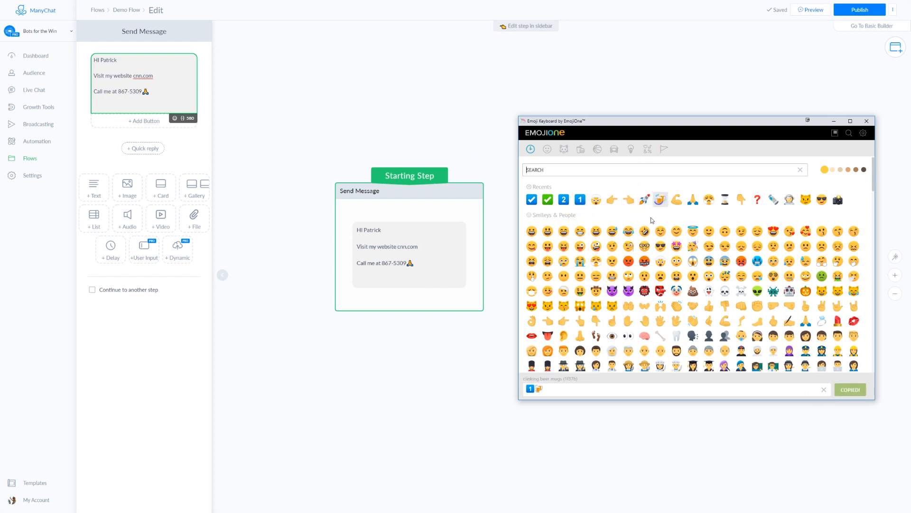
click(644, 199)
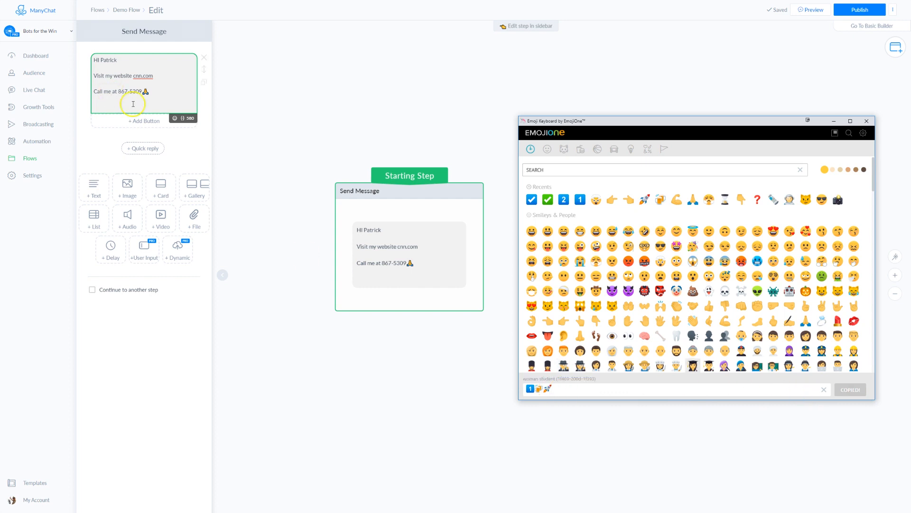
click(159, 92)
text(1️⃣🍻🚀)
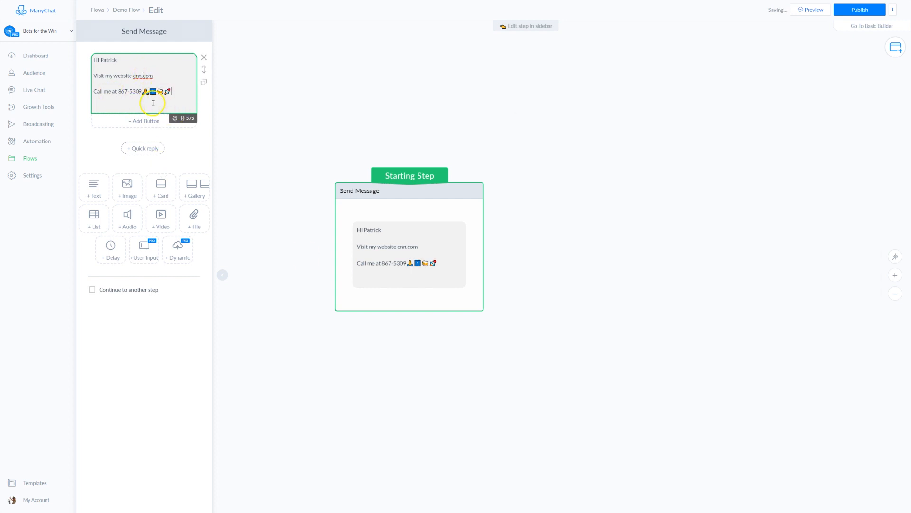
Delete all the emoji following the phone number in the message.
drag(143, 91, 170, 91)
key(BackSpace)
click(142, 92)
drag(144, 91, 185, 145)
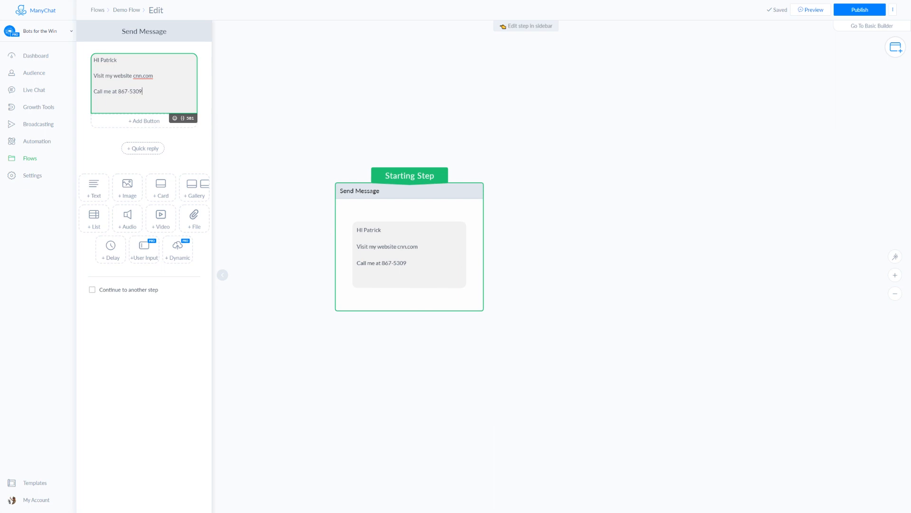
Clear the emoji collected in the Emoji Keyboard and collect the green check mark, keycap 2 and keycap 1.
click(254, 512)
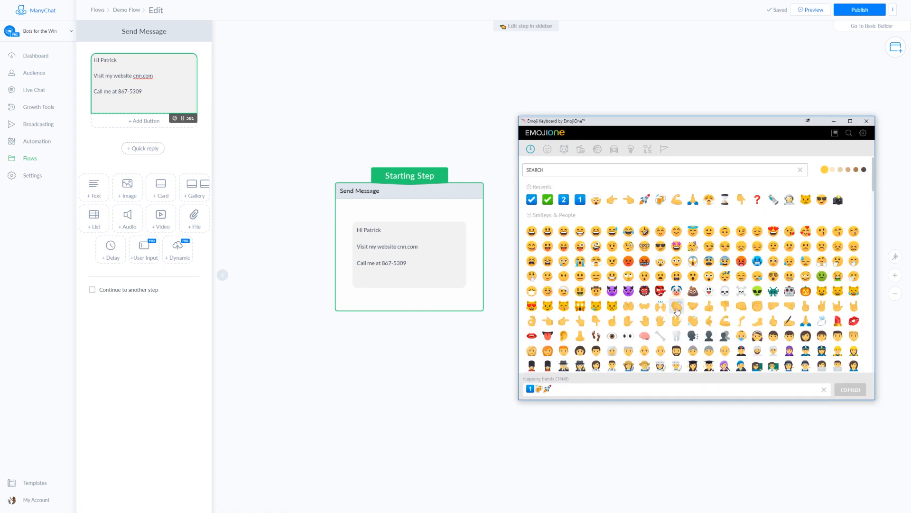
click(824, 389)
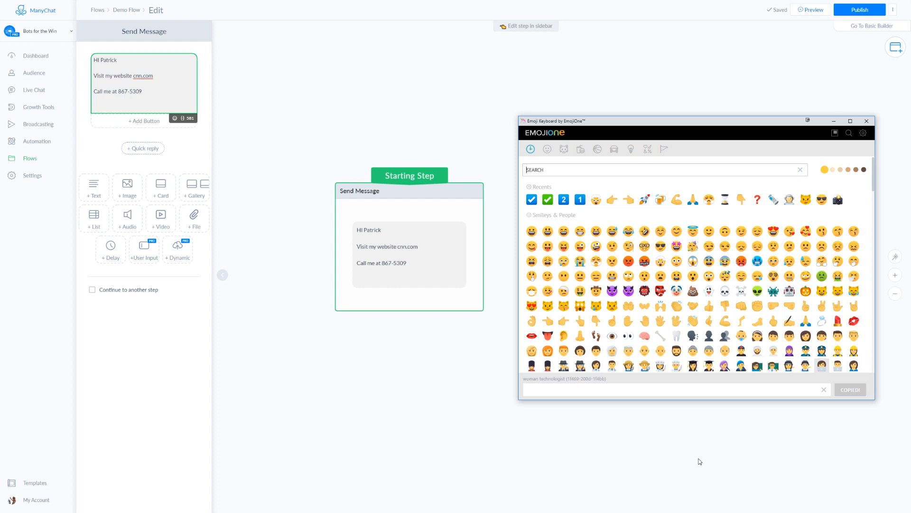
click(545, 202)
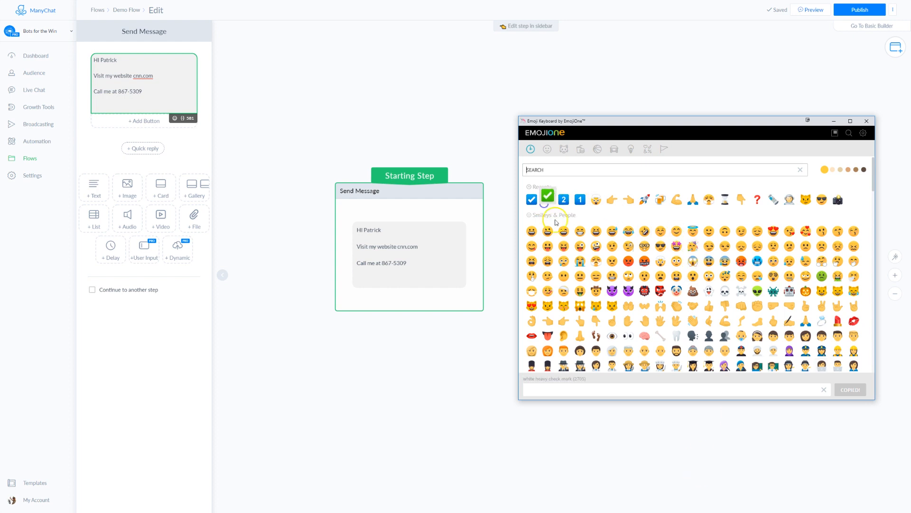
click(564, 200)
click(580, 199)
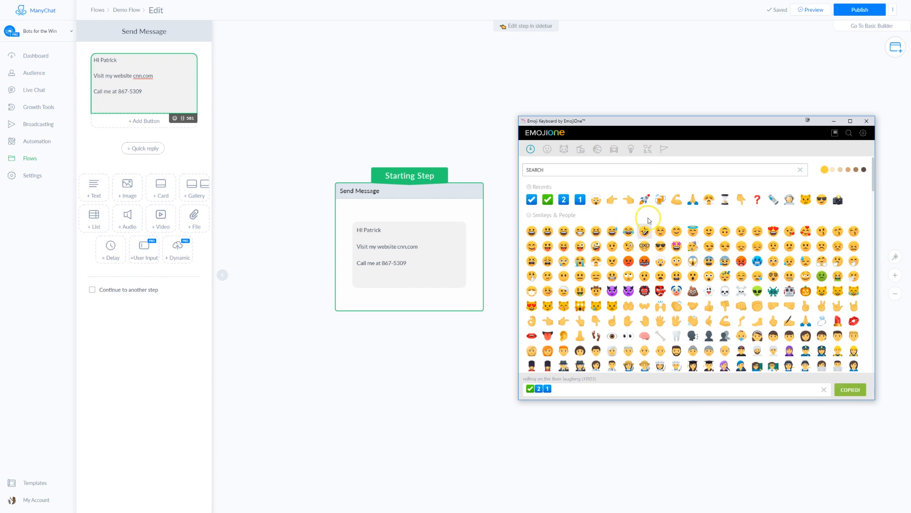
Add the rocket, clinking beer mugs and flexed biceps to the collected emoji, then clear the whole collection.
click(644, 199)
click(660, 200)
click(677, 200)
click(824, 390)
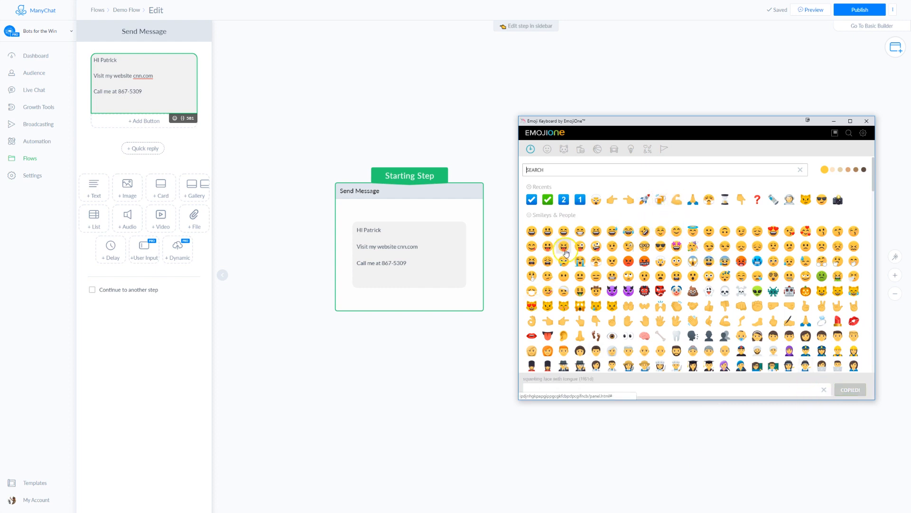
Copy the pointing-right hand, pointing-left hand, rocket and clinking beer mugs one at a time, clearing the Emoji Keyboard collection after each.
click(613, 199)
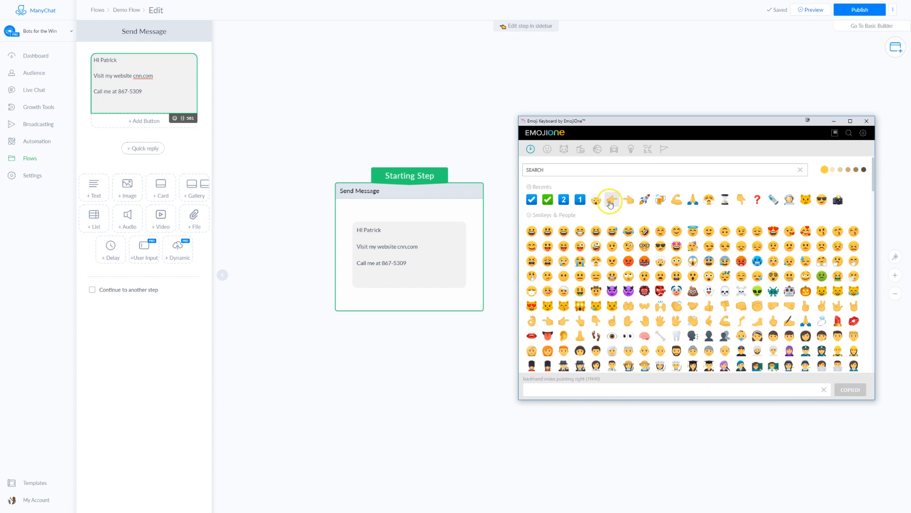
click(824, 390)
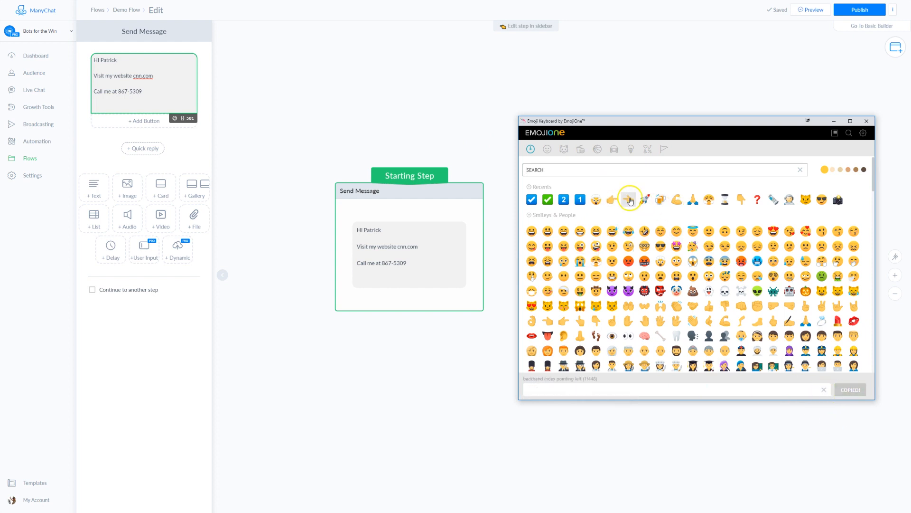
click(629, 199)
click(826, 392)
click(644, 200)
click(826, 392)
click(661, 200)
click(825, 391)
Copy the flexed biceps, folded hands, blue check mark and green check mark individually, clearing the collection after each one.
click(676, 200)
click(824, 391)
click(693, 199)
click(826, 391)
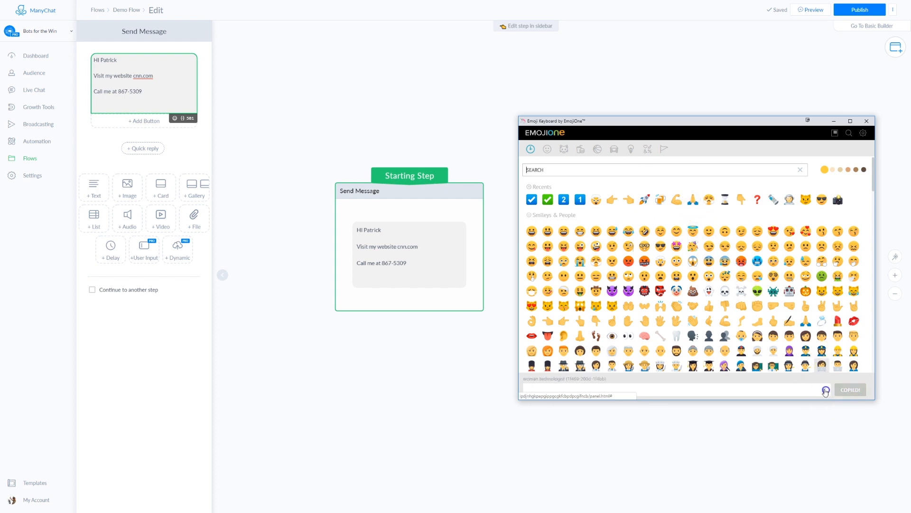
click(532, 199)
click(821, 391)
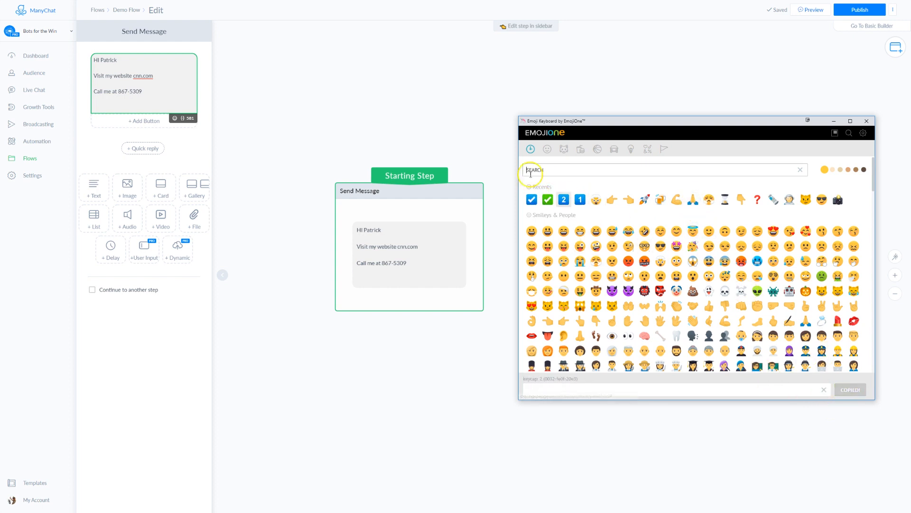
click(548, 199)
click(823, 391)
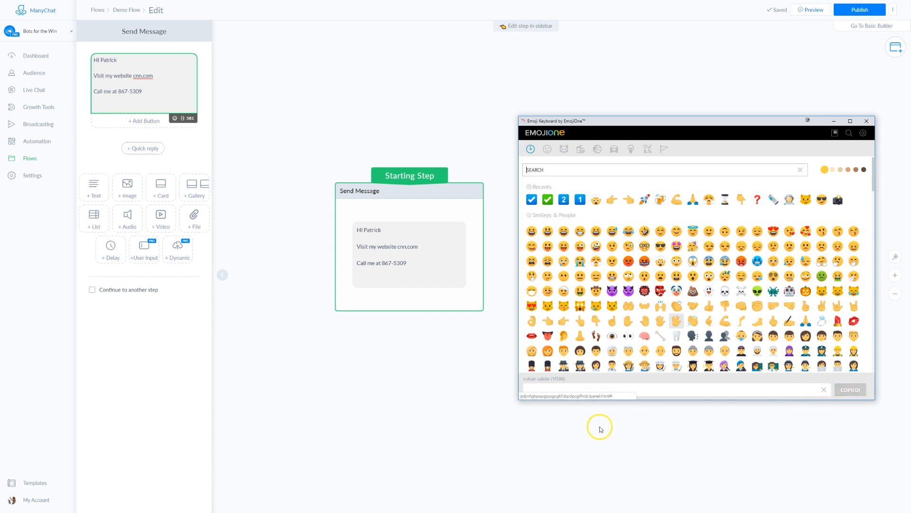
Return to the ManyChat flow, reopen the starting Send Message step and place the cursor after the greeting.
click(599, 425)
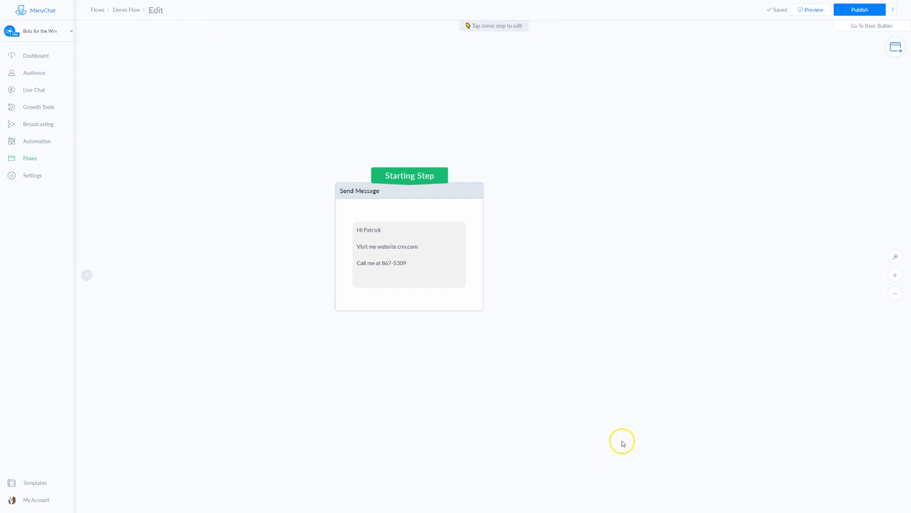
click(401, 267)
click(403, 260)
click(377, 238)
click(141, 65)
Open the Ditto clipboard list, keep it always on top and move it clear of the message editor and flow steps.
key(ctrl+grave)
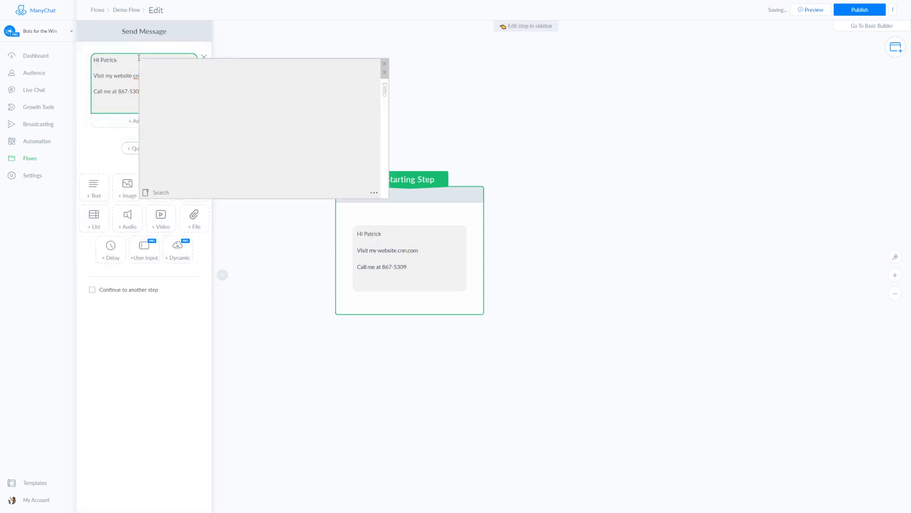
click(143, 58)
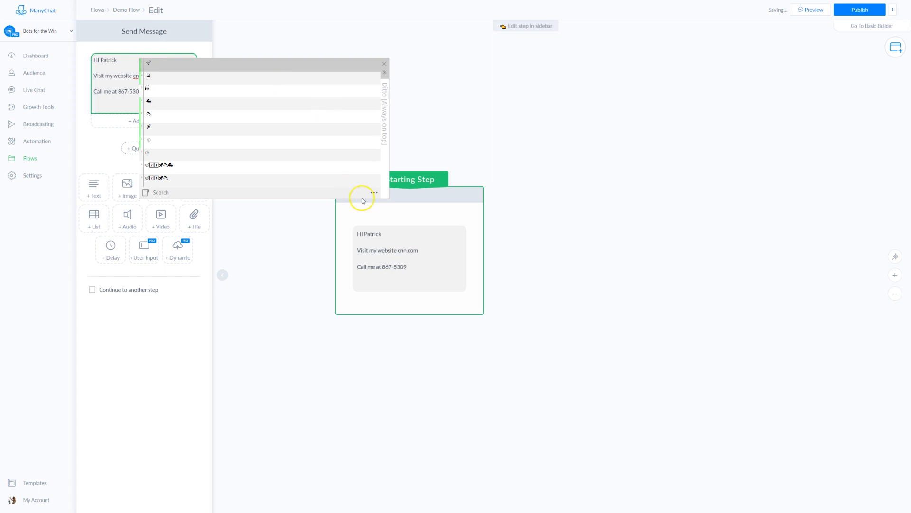
drag(382, 93, 853, 96)
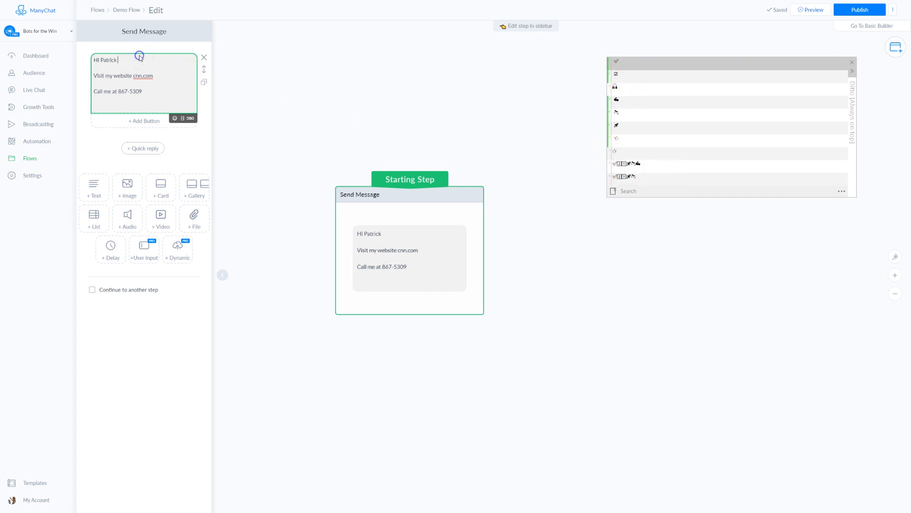
Paste the copied rocket after the greeting, the pointing-left hand after cnn.com and the folded hands after the phone number.
double_click(616, 126)
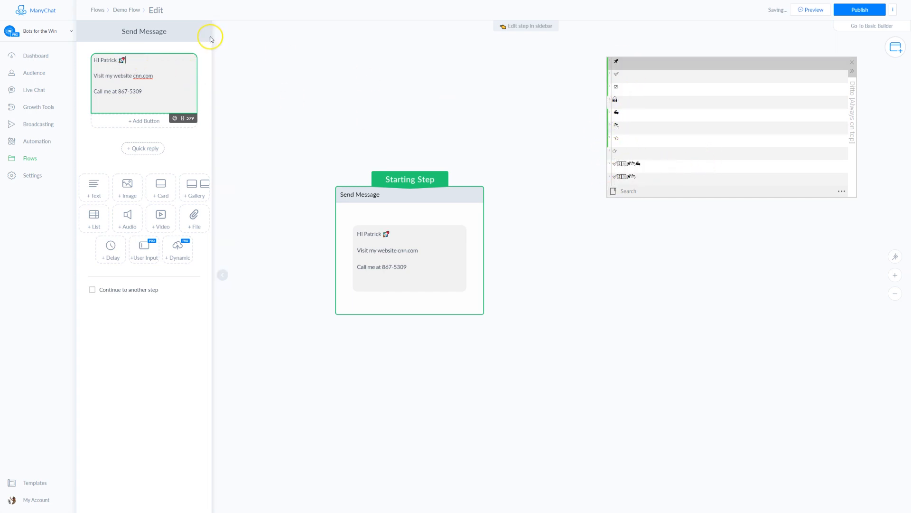
double_click(617, 139)
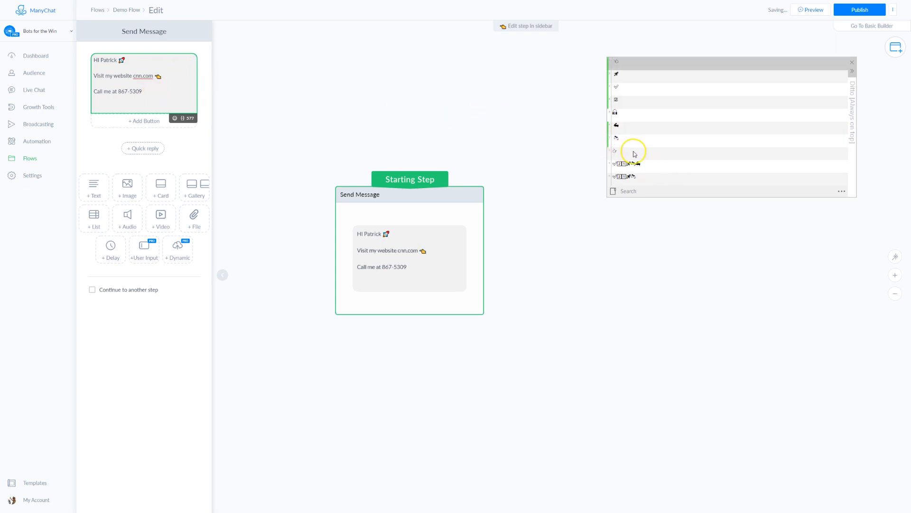
click(615, 114)
double_click(615, 113)
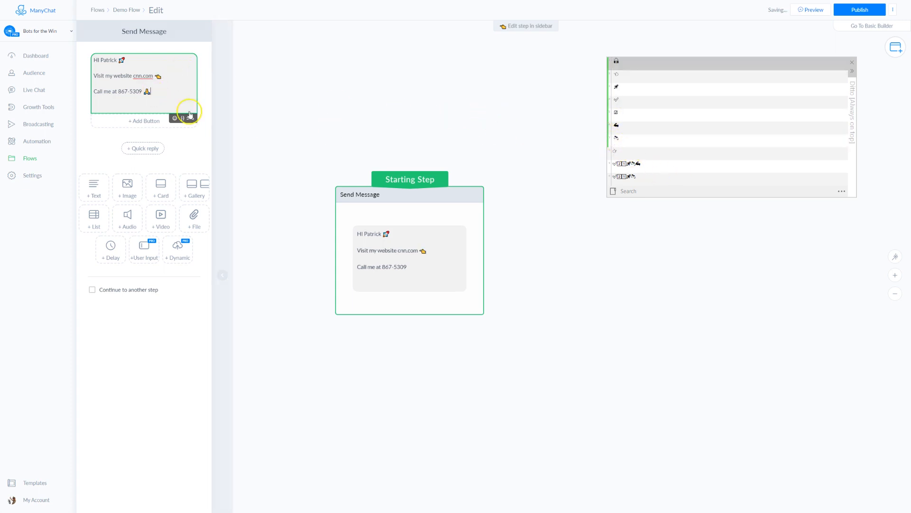
Add a message button labelled "Click Here" followed by the pointing-left hand emoji.
click(146, 122)
text(Click Here)
click(617, 75)
click(304, 215)
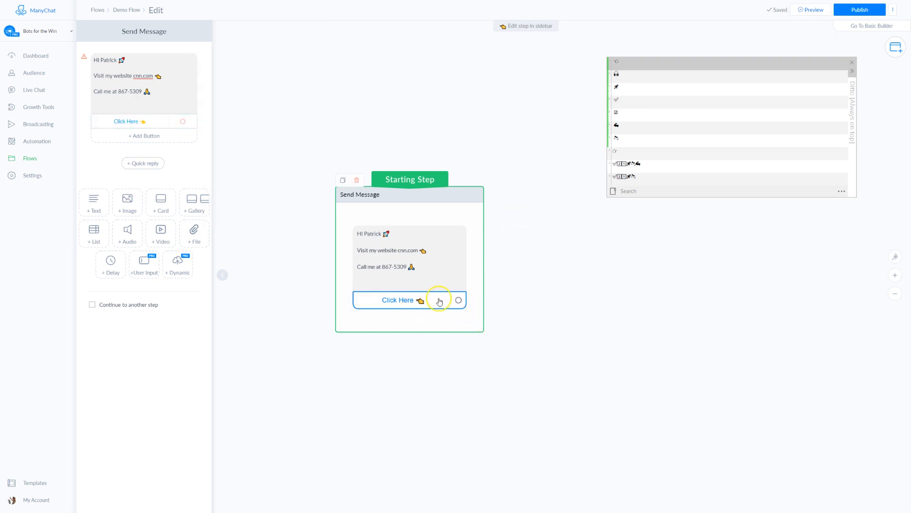
Connect the Click Here button to a new Send Message step and enter the text "My product is gonna deliver".
drag(457, 302, 551, 195)
click(556, 215)
click(132, 67)
text(My product is gon)
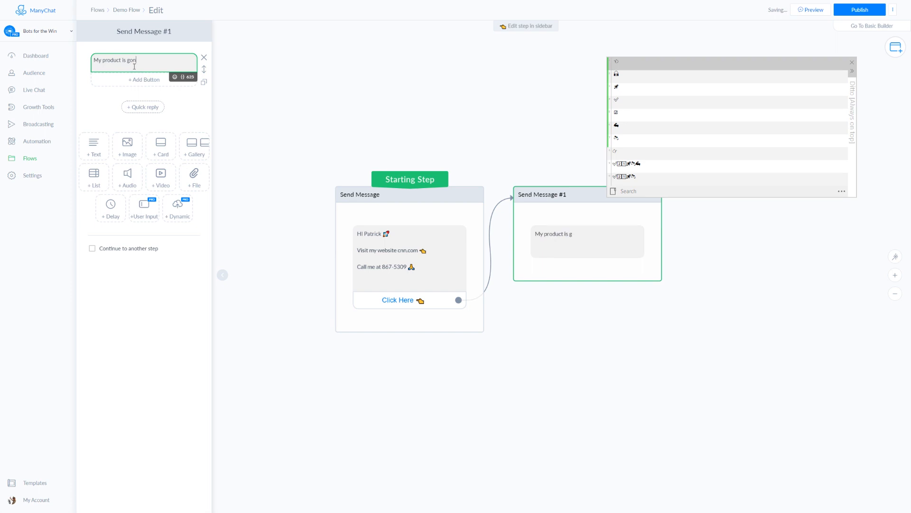
text(na deliver)
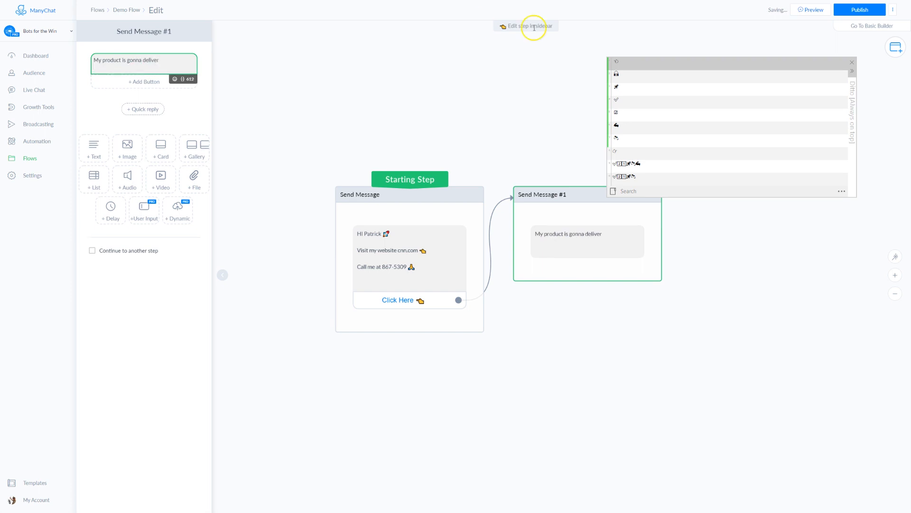
Add three lines reading "this" below the product text, each starting with a pasted green check mark.
key(Return)
double_click(622, 100)
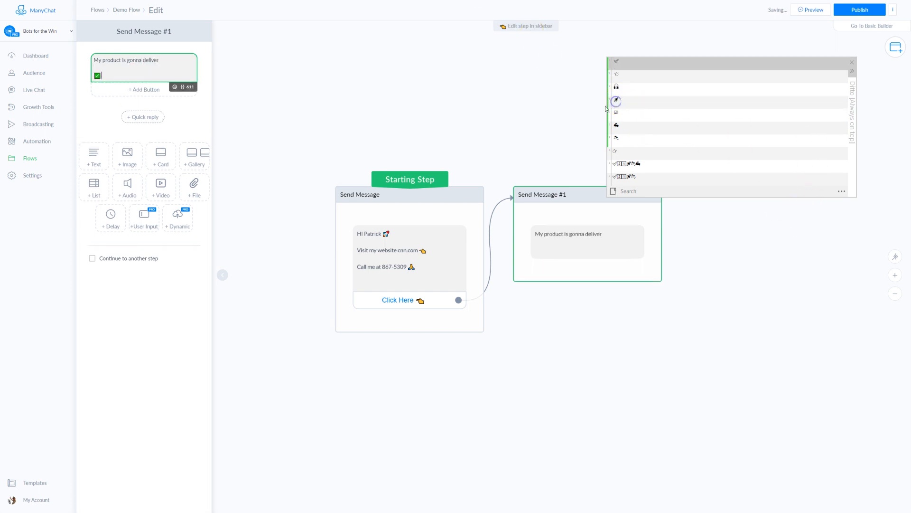
text(this)
key(Return)
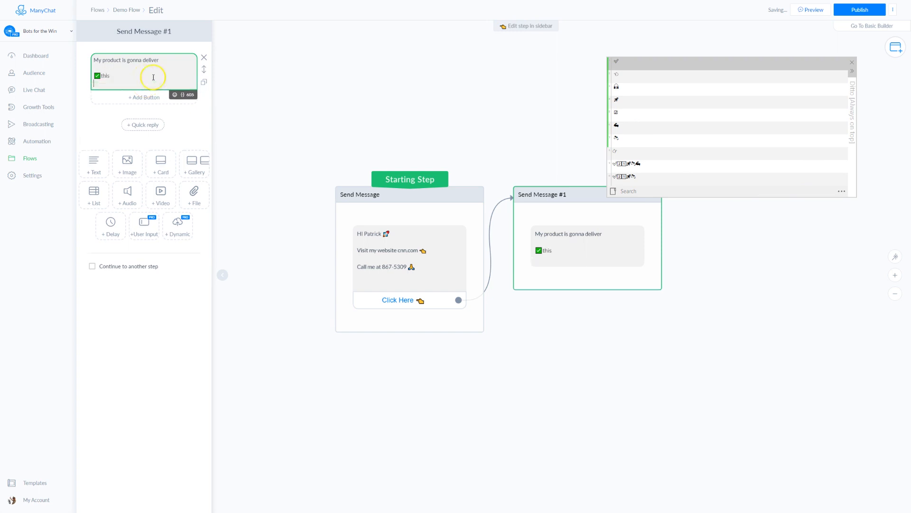
double_click(617, 61)
text(this)
key(Return)
key(ctrl+v)
text(this)
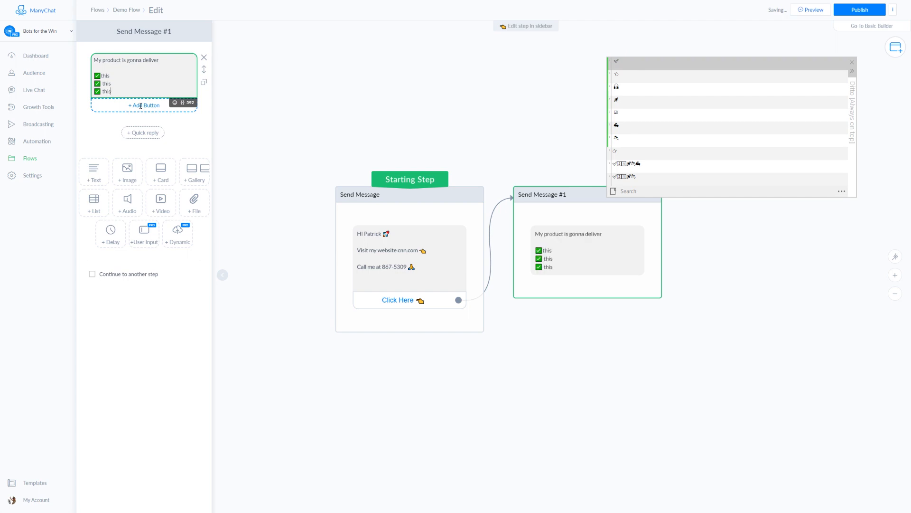
Add the closing line "Are you interested" with the clinking beer mugs emoji and correct the typo in "you".
key(Return)
key(Return)
text(Are yupou interested)
double_click(617, 138)
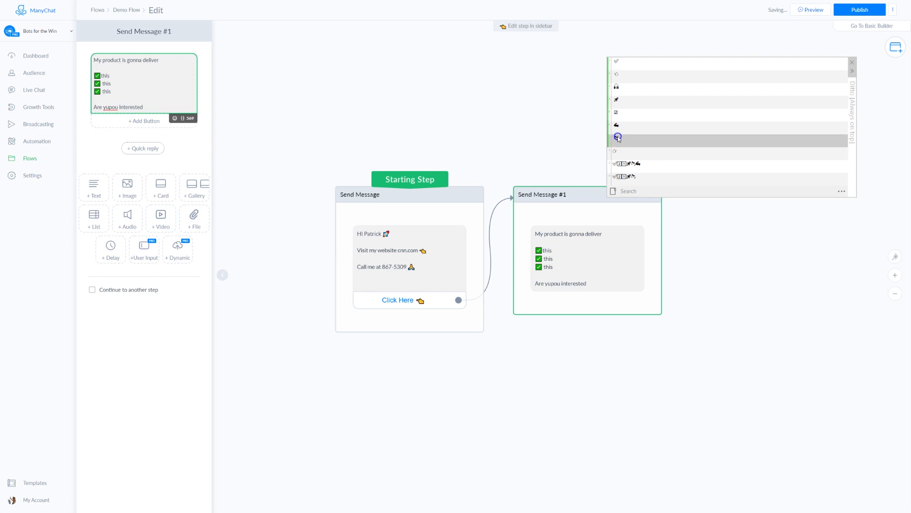
click(109, 106)
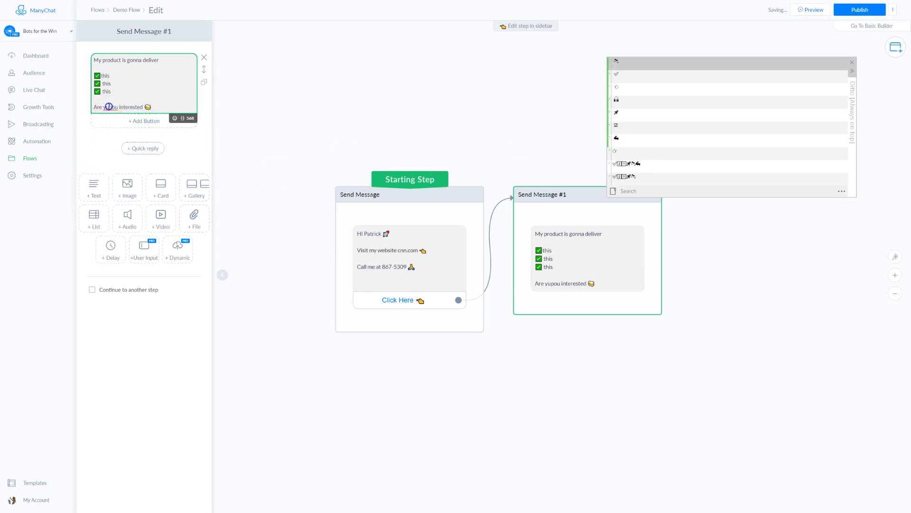
key(BackSpace)
key(Delete)
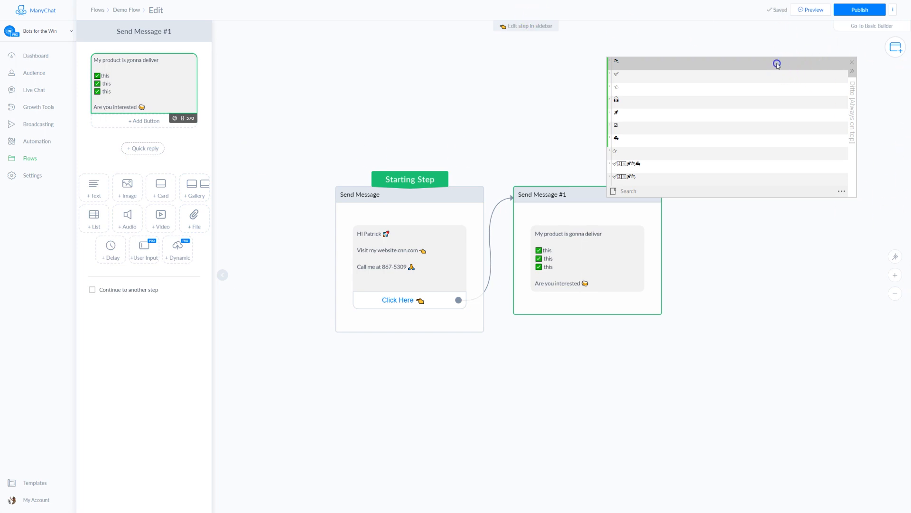
Move the Ditto window below the second message step, bring up the Emoji Keyboard and place it above Ditto.
drag(856, 179, 884, 463)
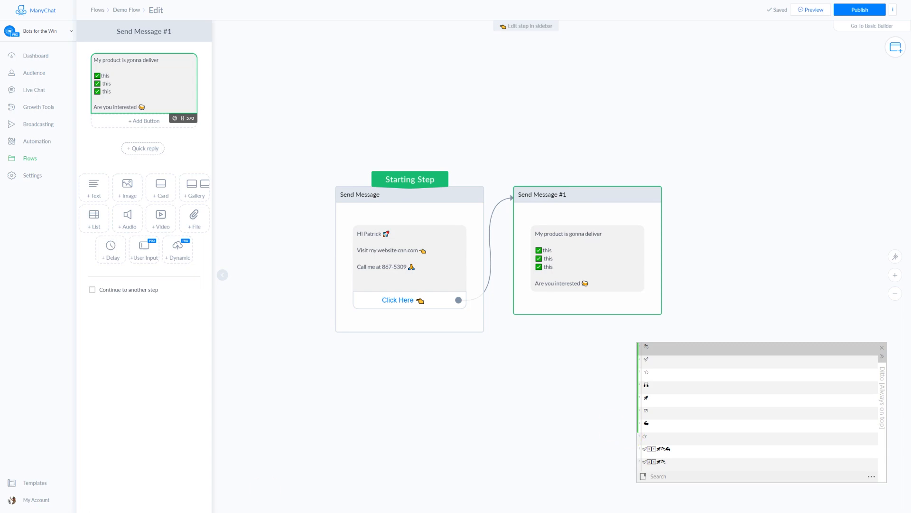
click(319, 510)
drag(691, 119, 693, 58)
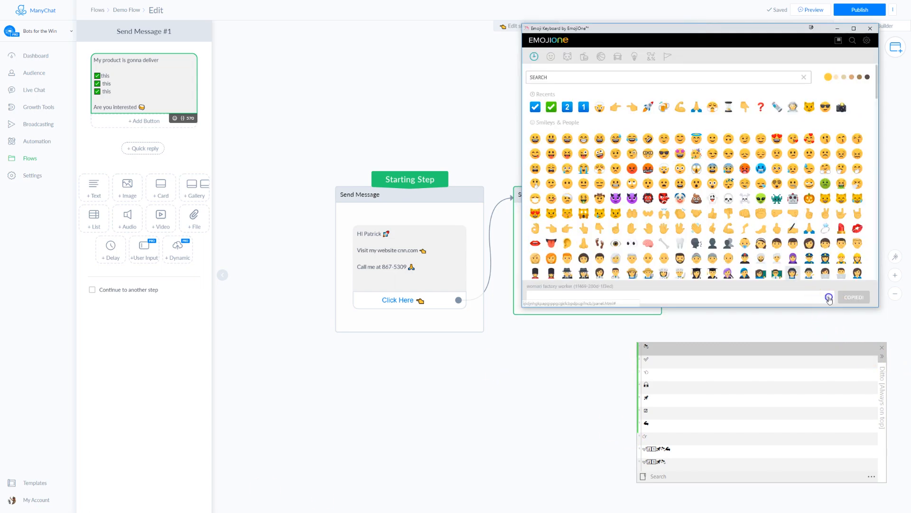
Collect the zany face, the open-mouth face, two more face emoji and two clapping hands, then minimize the Emoji Keyboard.
click(600, 153)
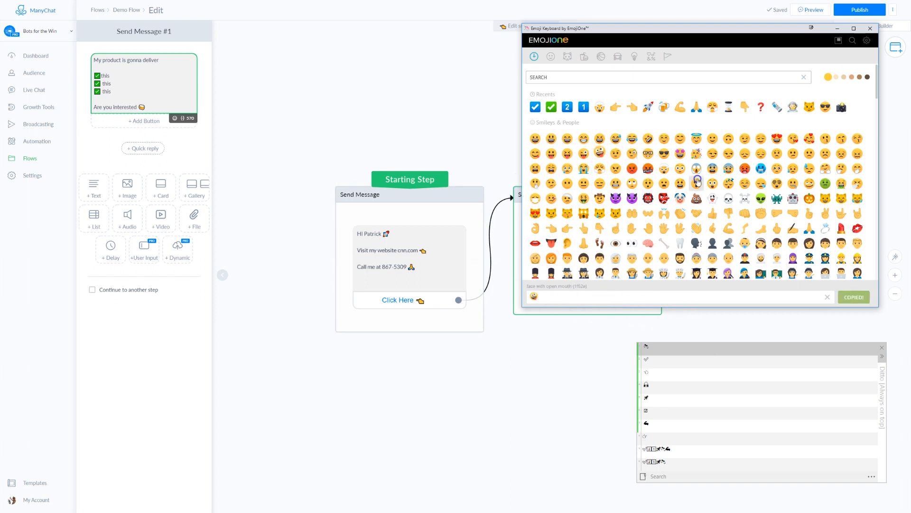
click(697, 184)
click(760, 183)
click(680, 215)
click(550, 169)
click(680, 213)
click(551, 228)
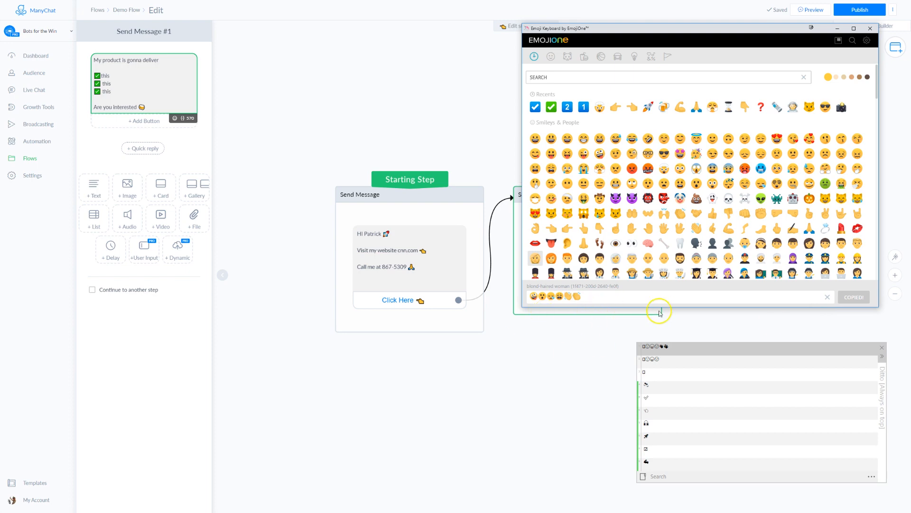
click(838, 28)
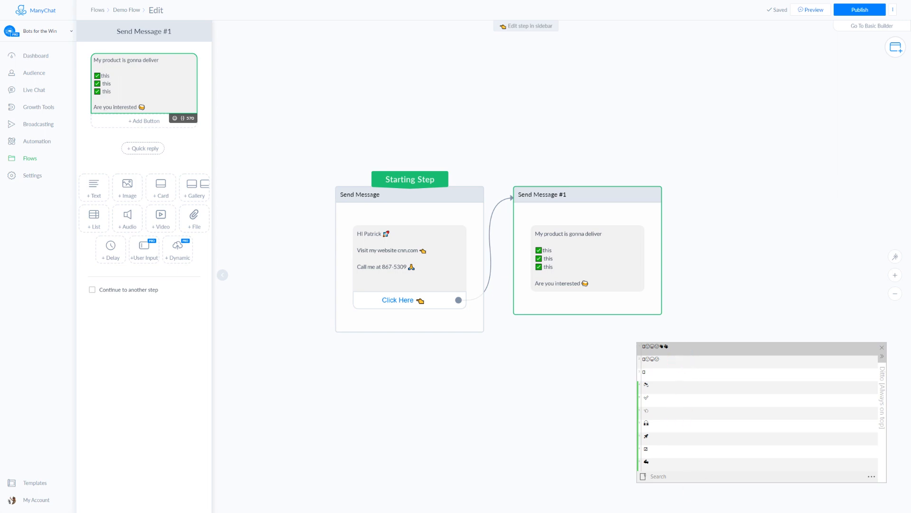
Activate Ditto's clip search field and move the Ditto window above the second Send Message step.
click(668, 475)
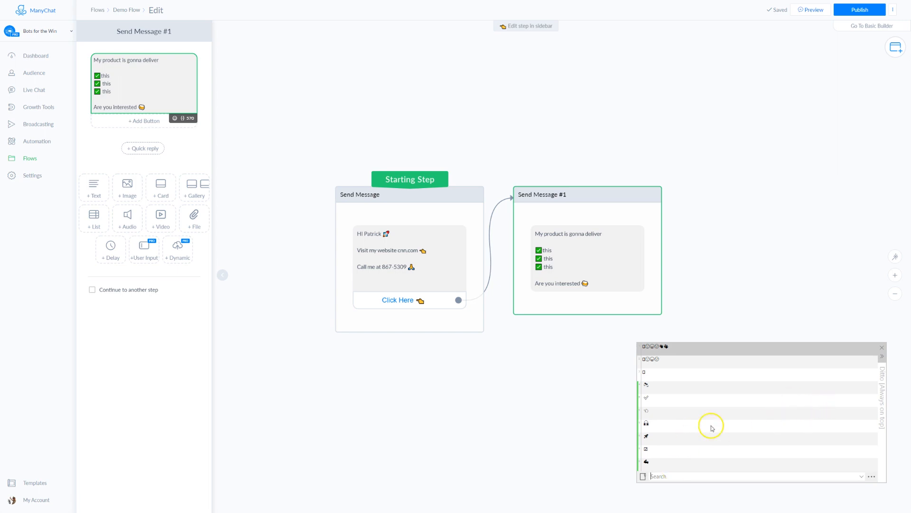
mouse_move(770, 402)
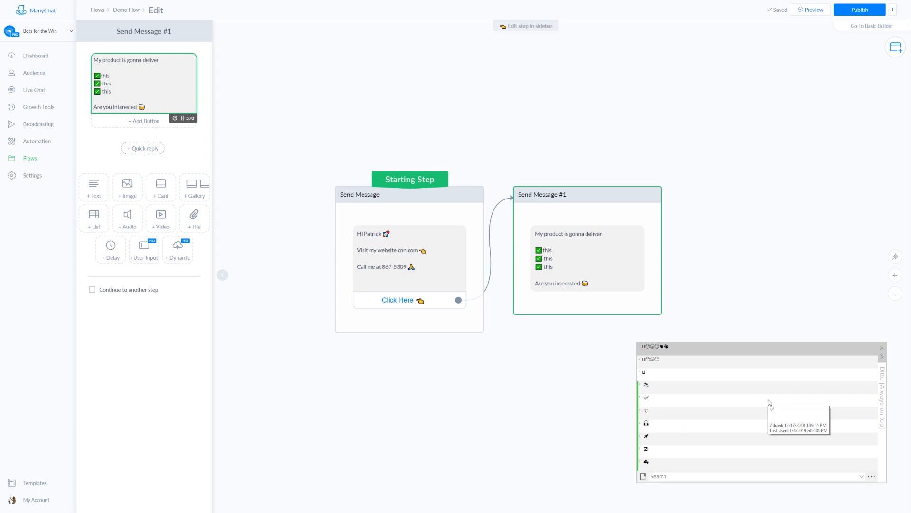
drag(884, 411, 898, 112)
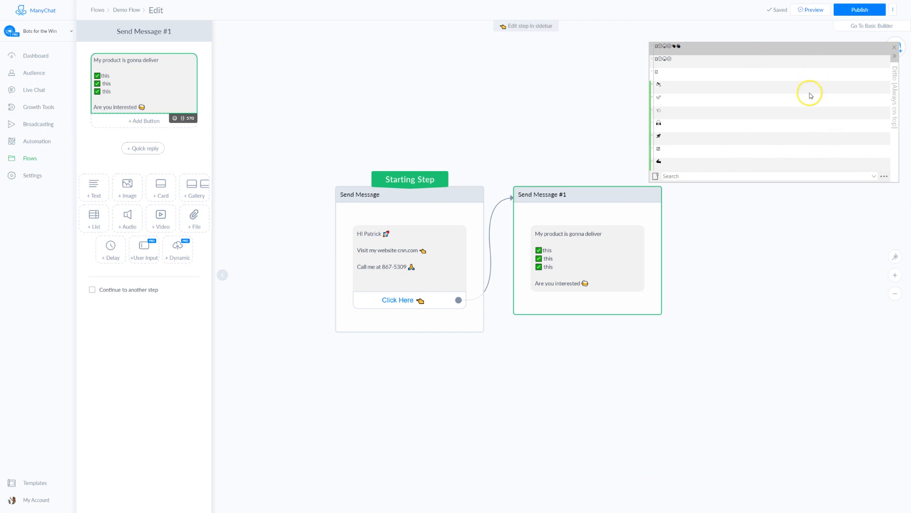